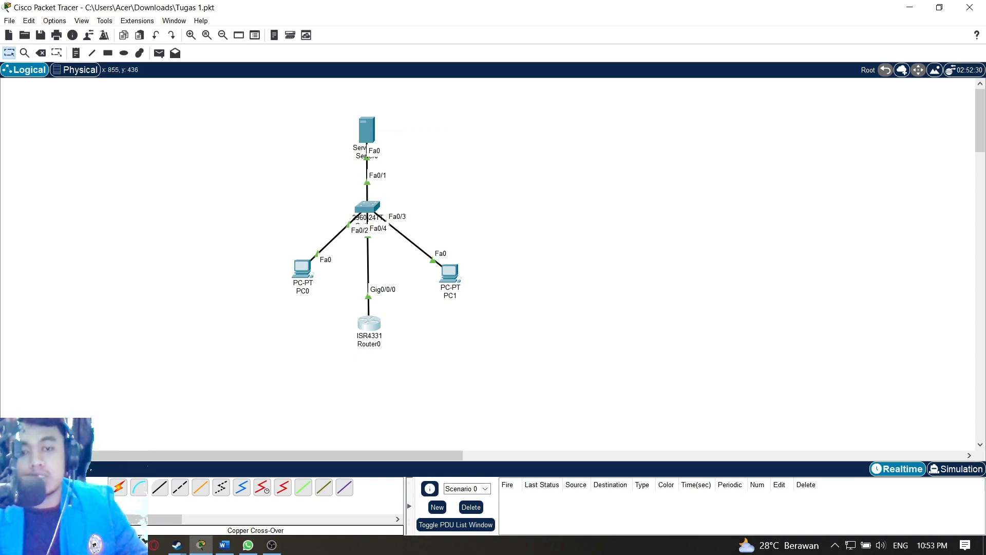
mouse_move(441, 299)
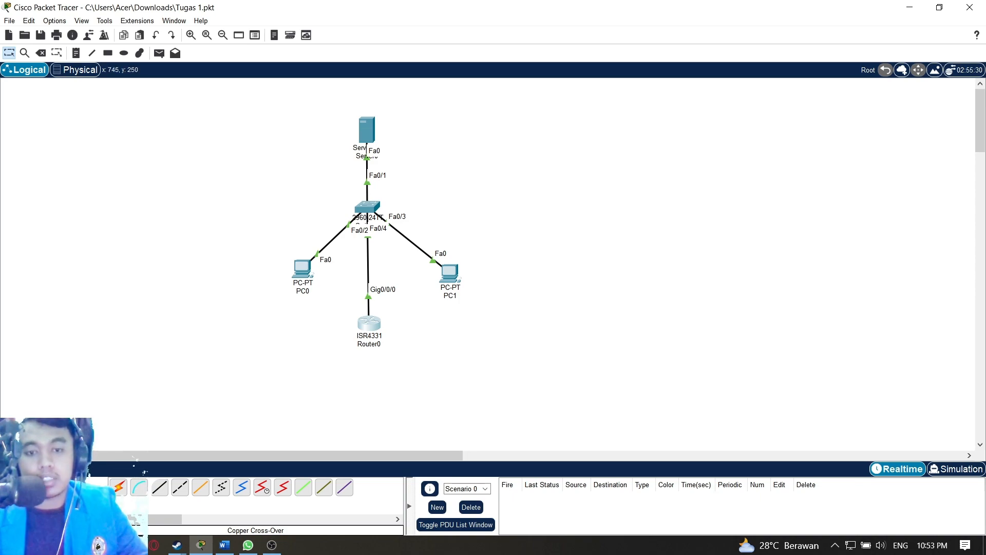
mouse_move(381, 213)
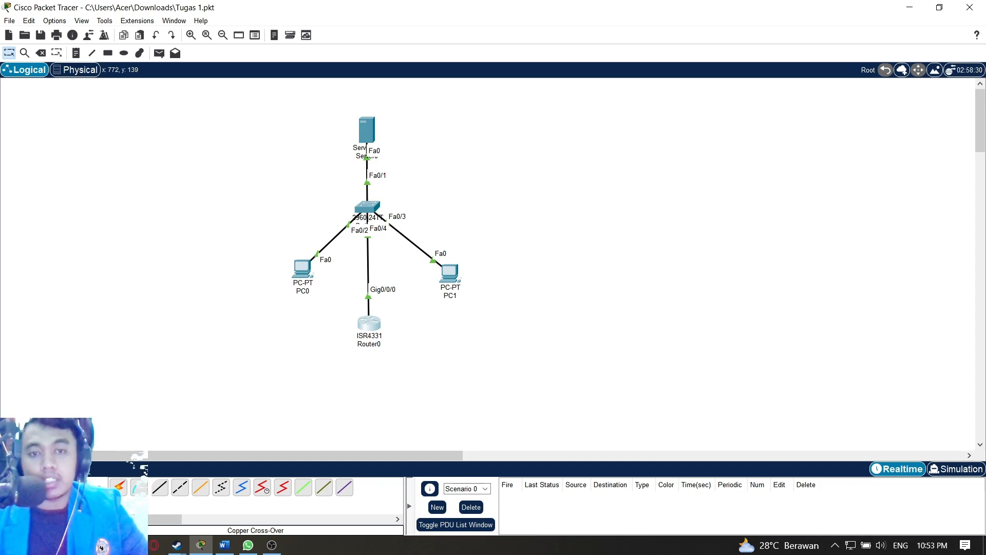
mouse_move(368, 135)
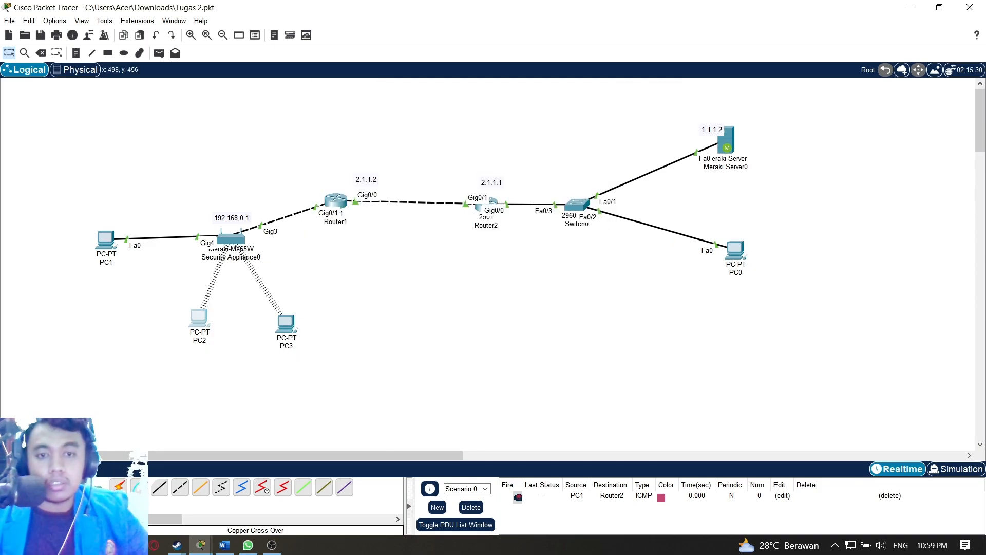
- Inspect the wireless module installed in PC2's physical device view, and close the device window
click(199, 317)
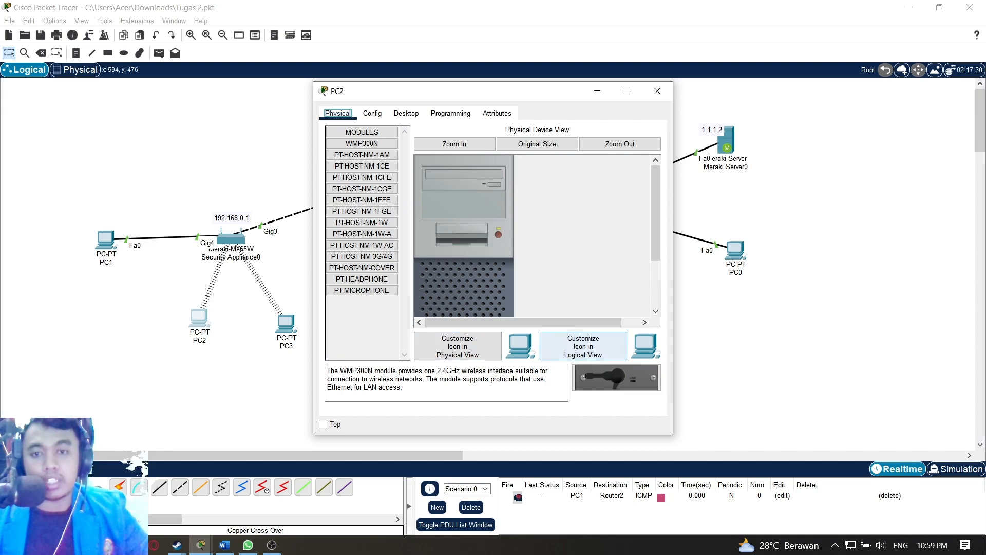
scroll(463, 237, down, 3)
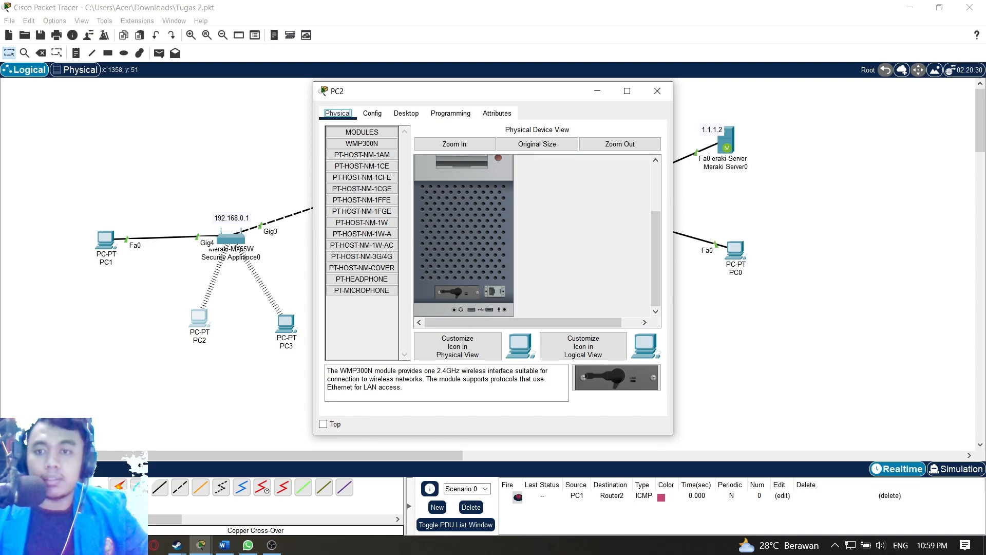
click(657, 91)
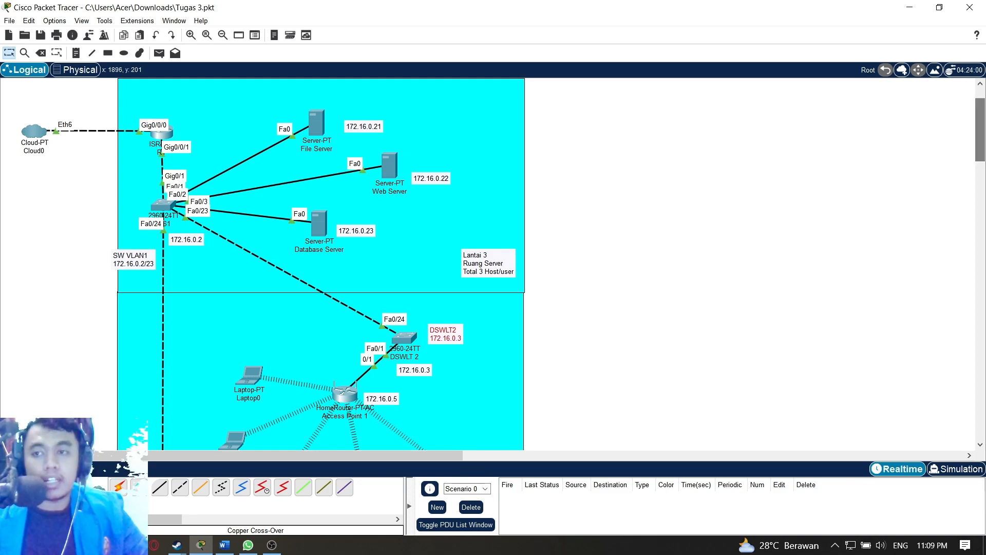
- Examine the PT. SAKTI ONLINE topology from the Lantai 3 server room through Lantai 2 down to the Lantai 1 PCs
scroll(488, 263, up, 2)
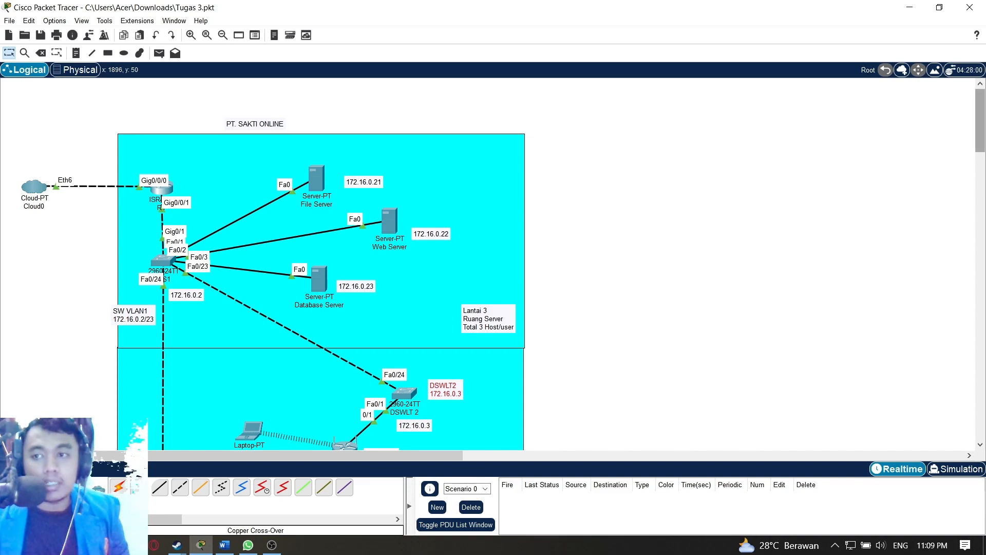
scroll(159, 273, down, 10)
scroll(159, 273, up, 9)
scroll(493, 267, up, 1)
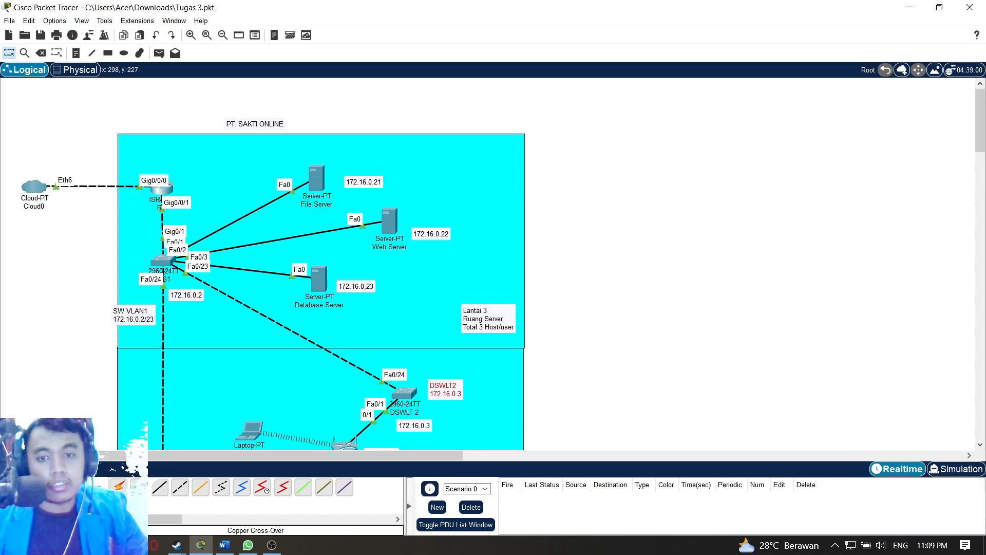
scroll(272, 262, down, 3)
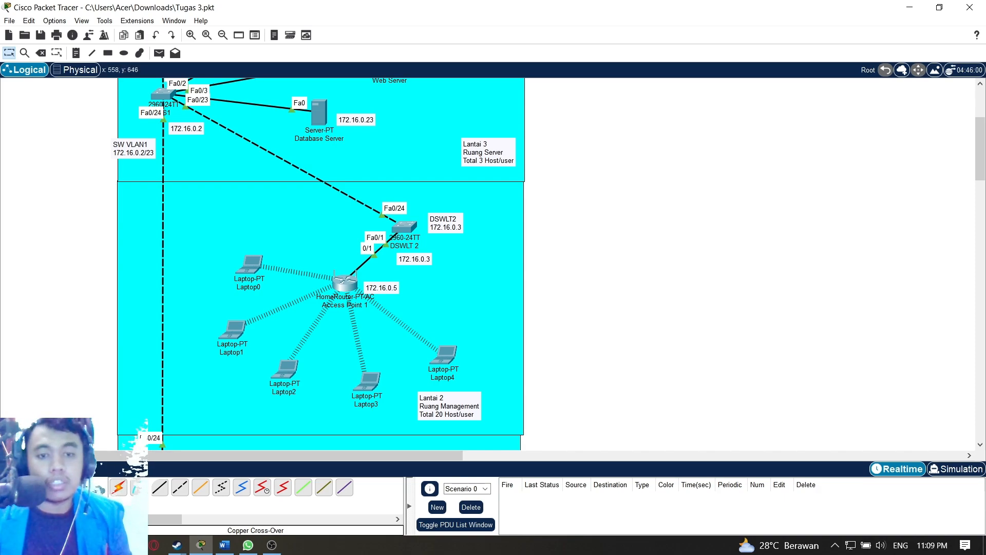
scroll(318, 262, down, 3)
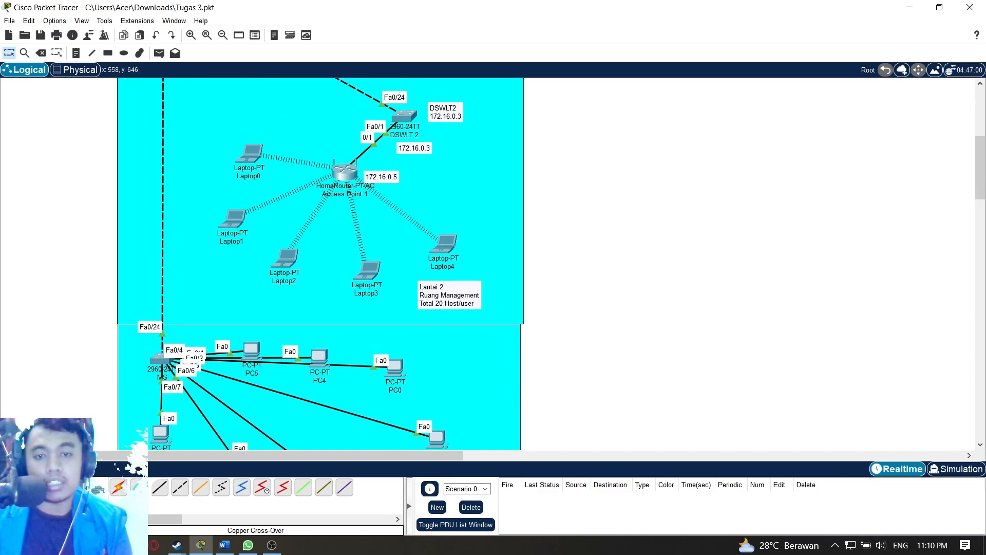
scroll(318, 262, up, 5)
scroll(318, 262, down, 5)
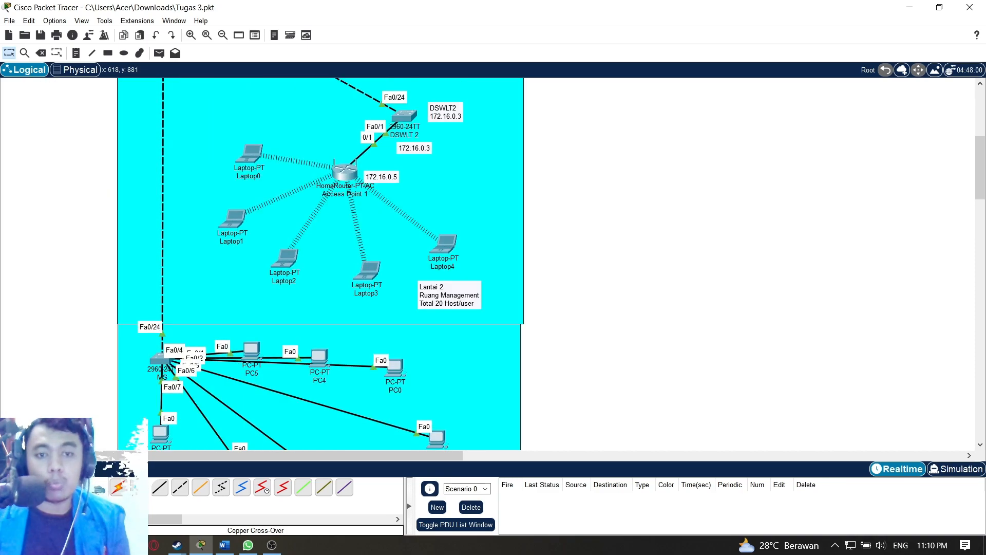
scroll(318, 263, down, 2)
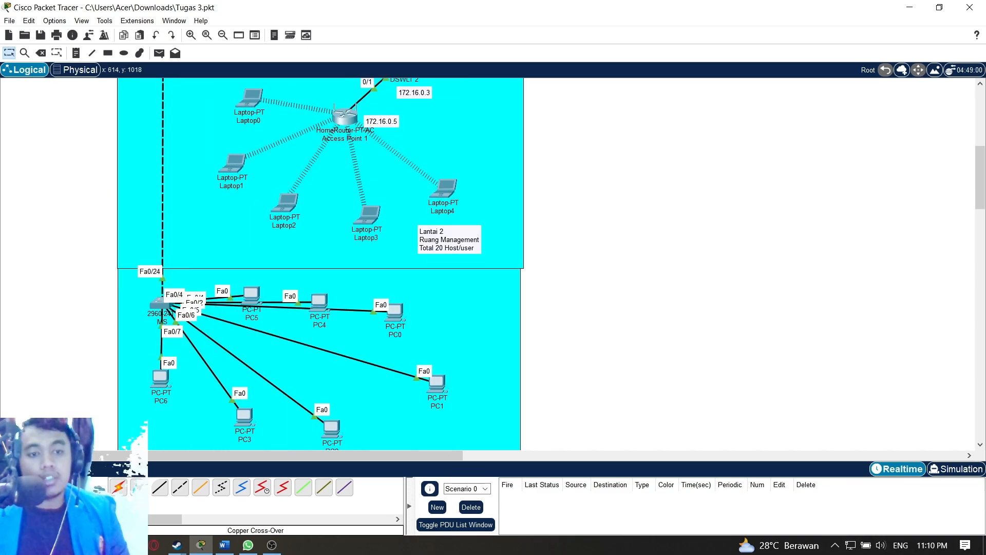
scroll(160, 364, down, 3)
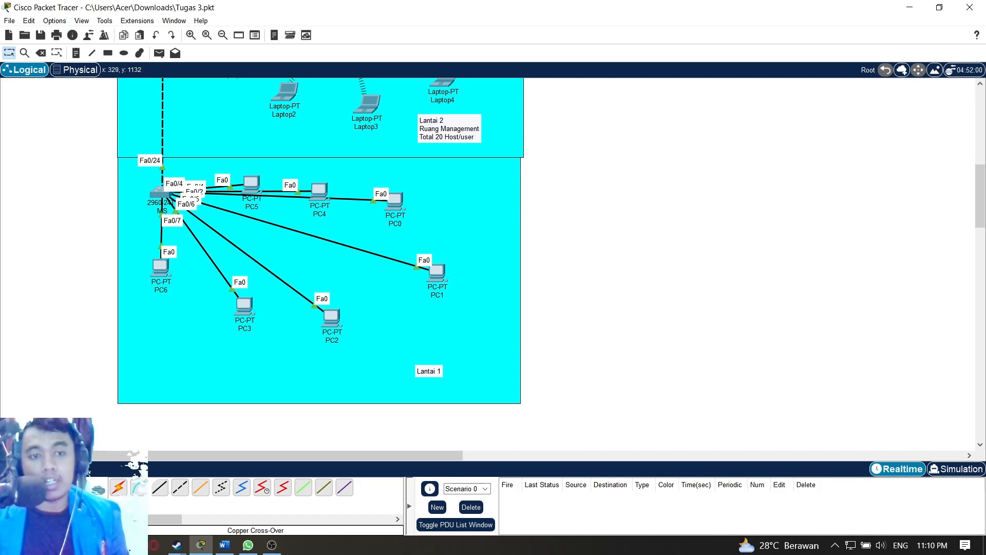
scroll(170, 200, up, 12)
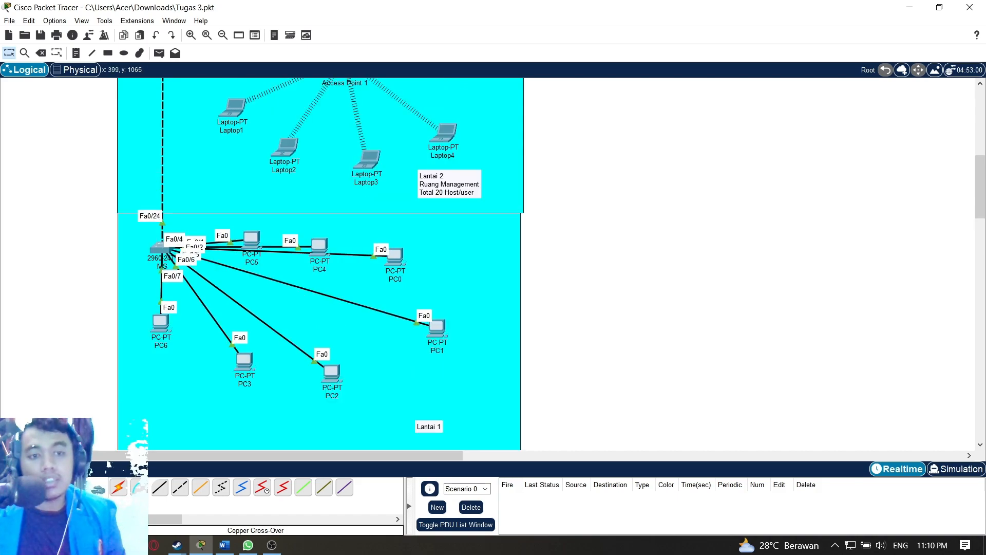
scroll(170, 201, up, 2)
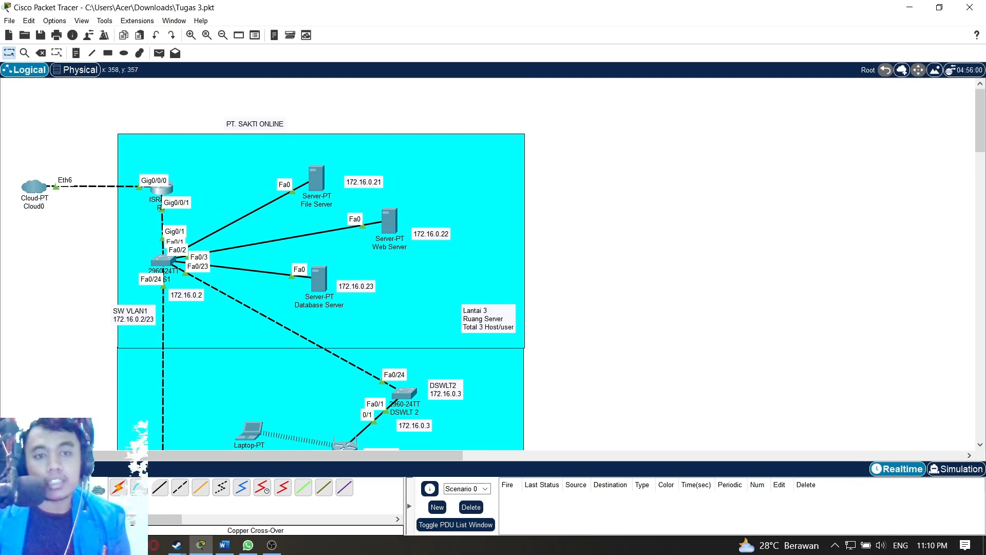
scroll(170, 201, down, 12)
scroll(159, 363, up, 12)
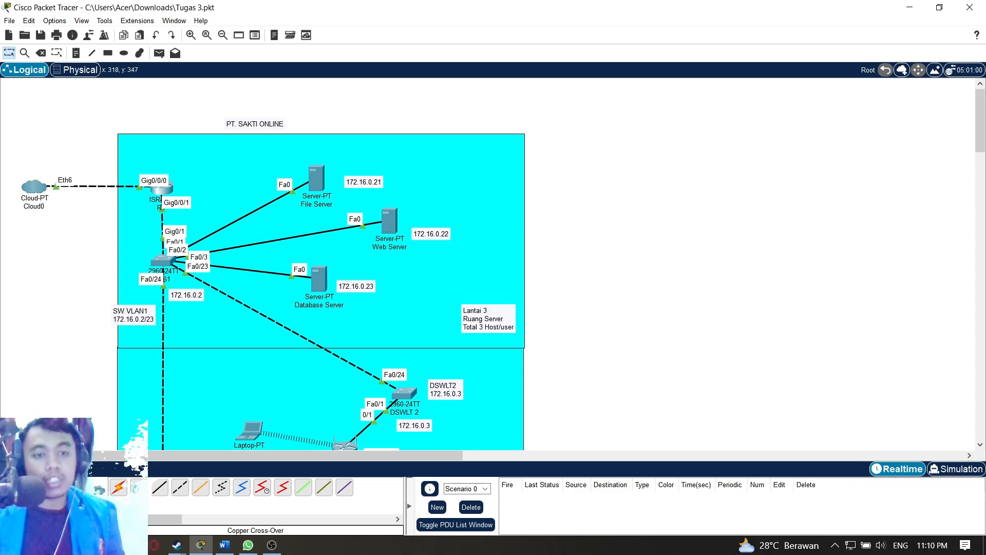
- Inspect the port and VLAN 1 address summaries of switches MS1, DSWLT 2 and MS on the three floors
mouse_move(163, 262)
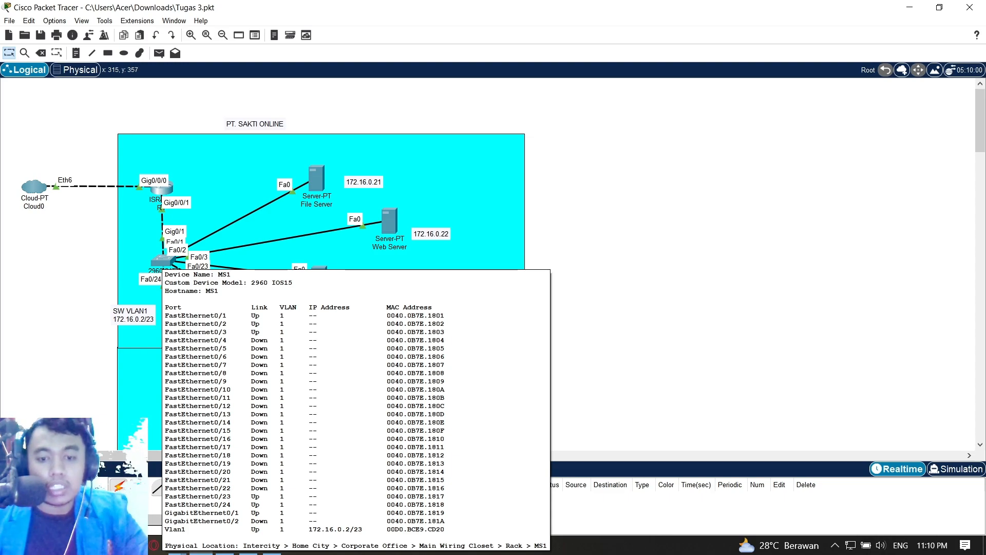
scroll(163, 263, down, 1)
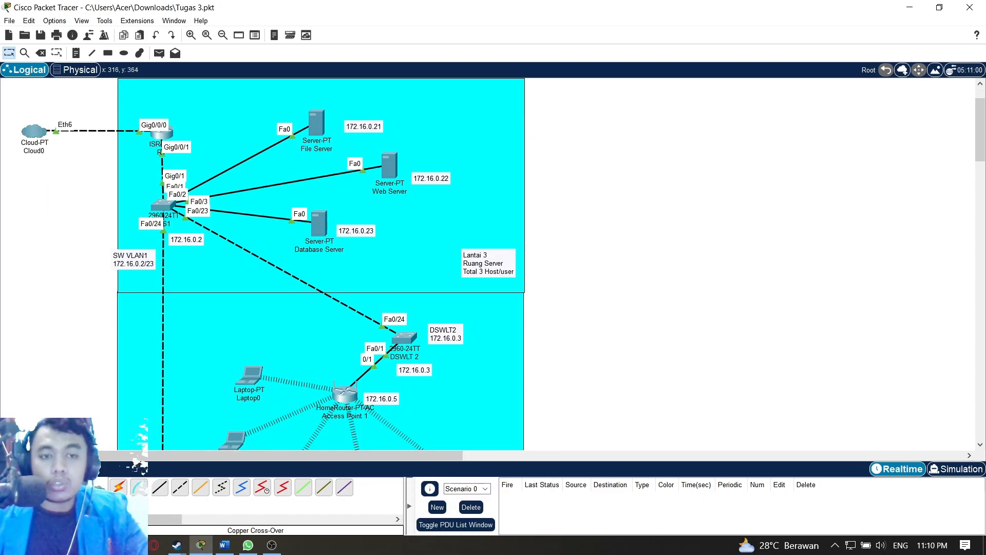
mouse_move(163, 214)
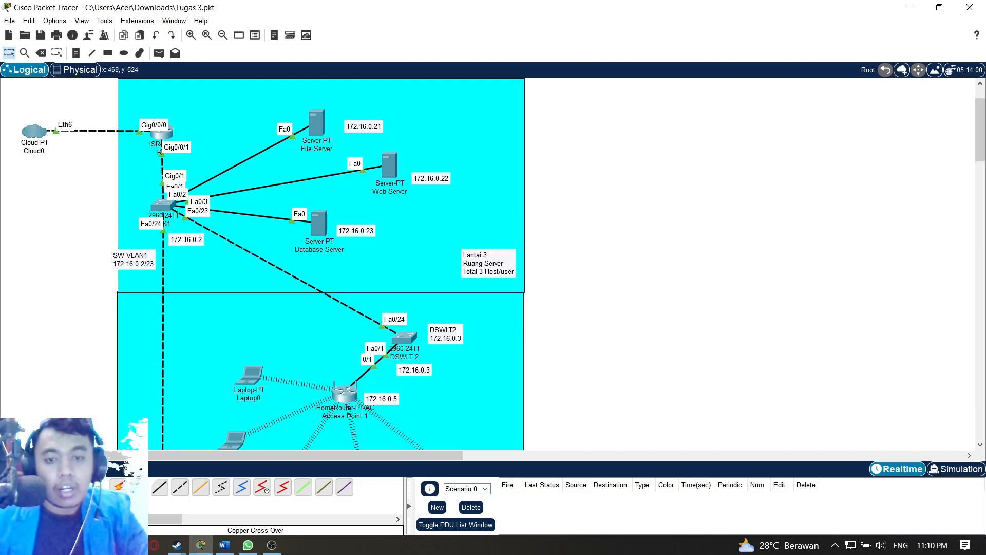
scroll(322, 262, down, 2)
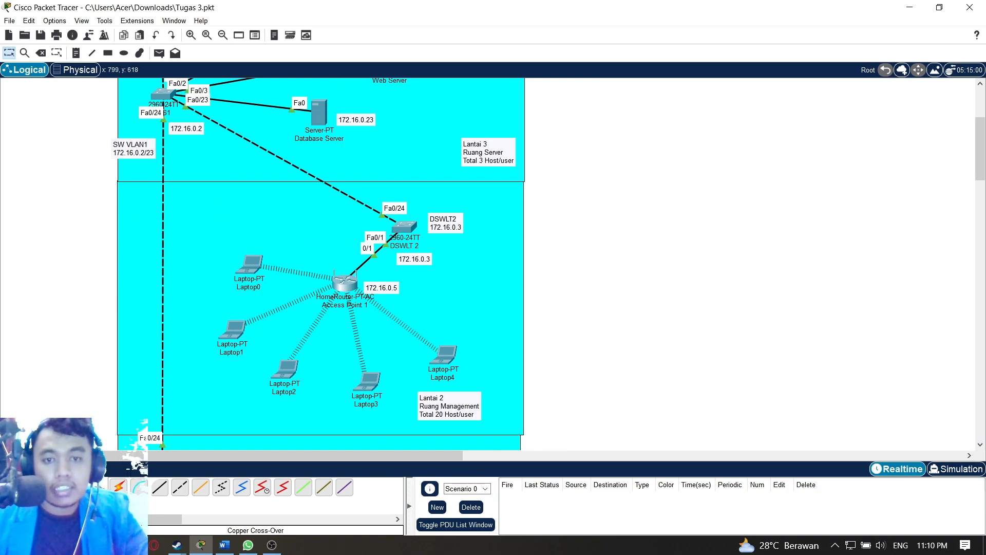
mouse_move(407, 230)
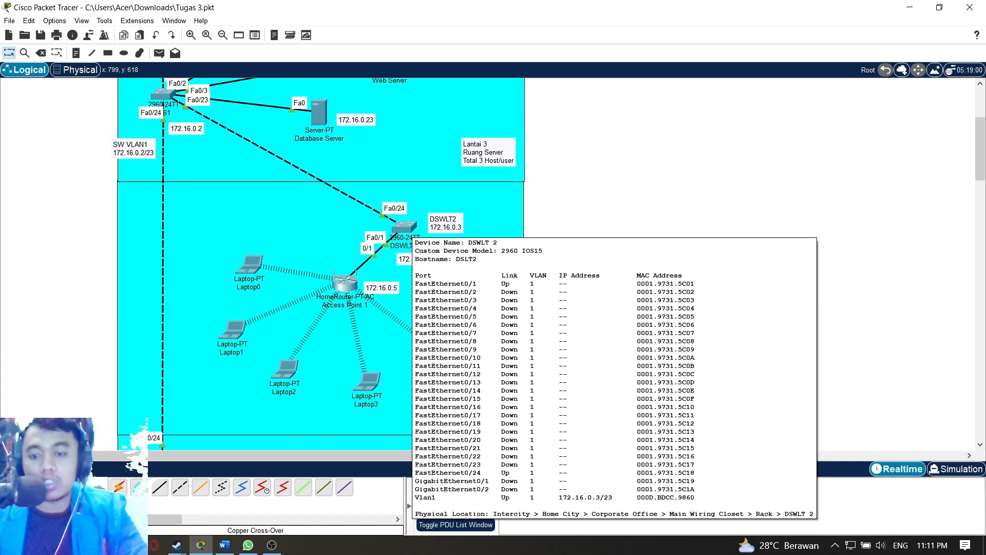
scroll(407, 234, down, 2)
scroll(398, 99, down, 2)
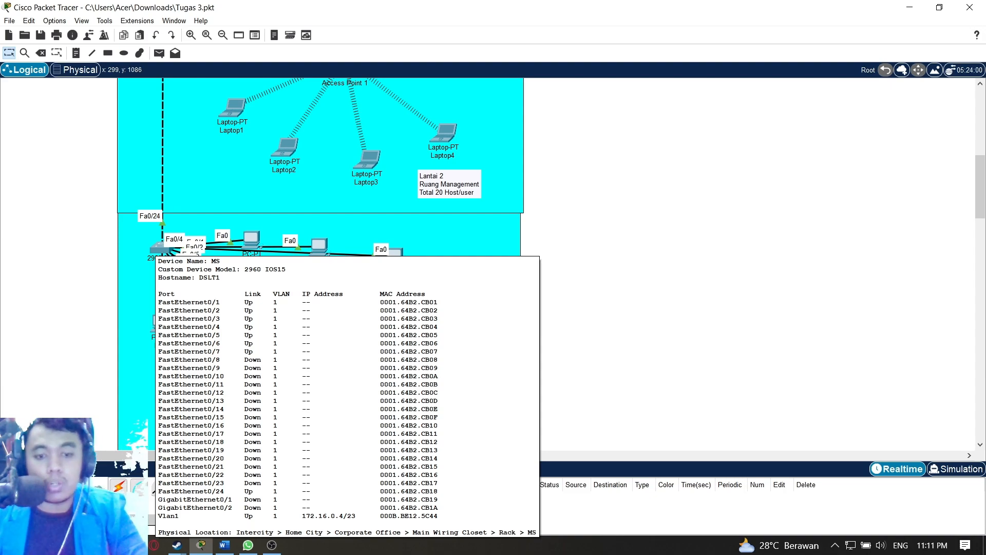
scroll(159, 363, up, 2)
scroll(159, 364, up, 10)
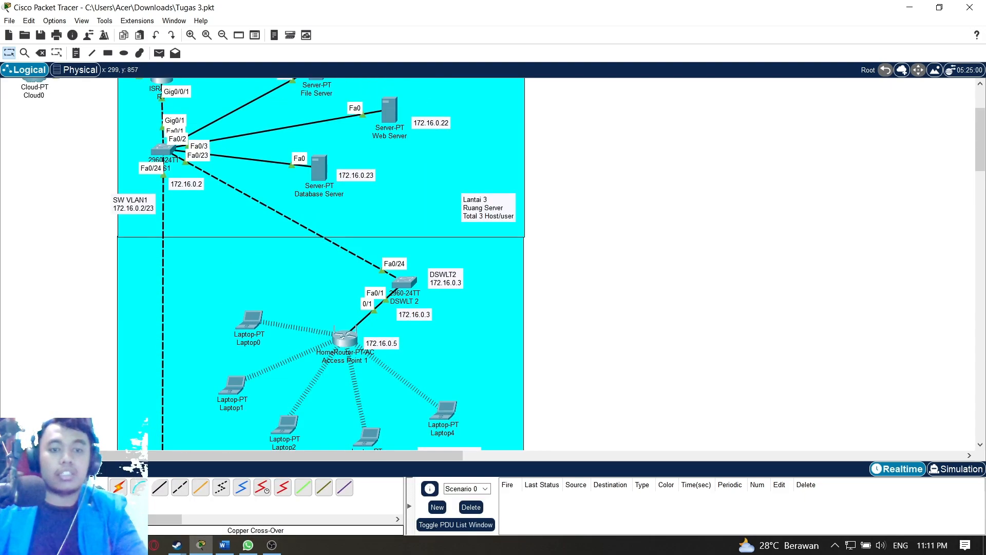
scroll(159, 363, up, 2)
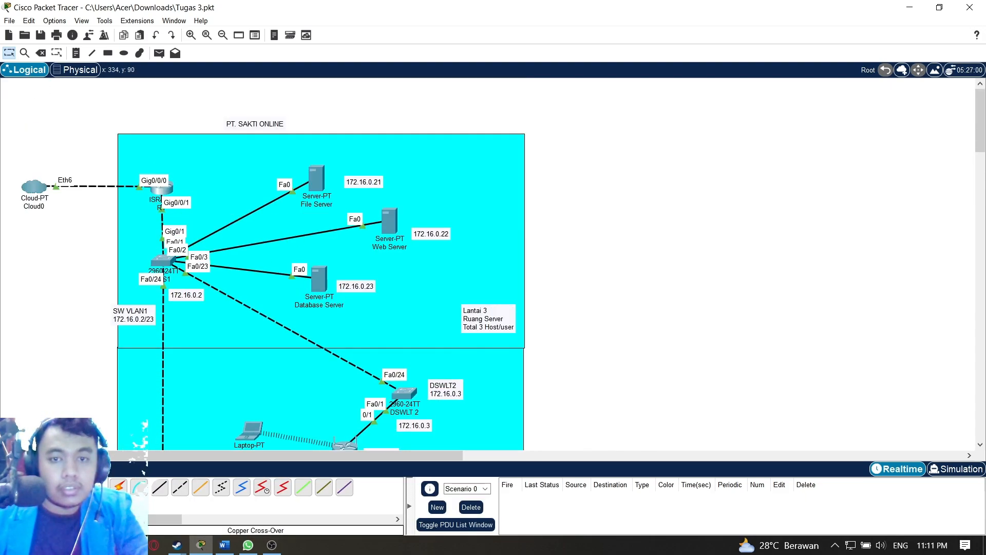
- Check router R1's interface address summary and review how its network reaches the lower floors
scroll(159, 363, down, 8)
scroll(159, 363, down, 2)
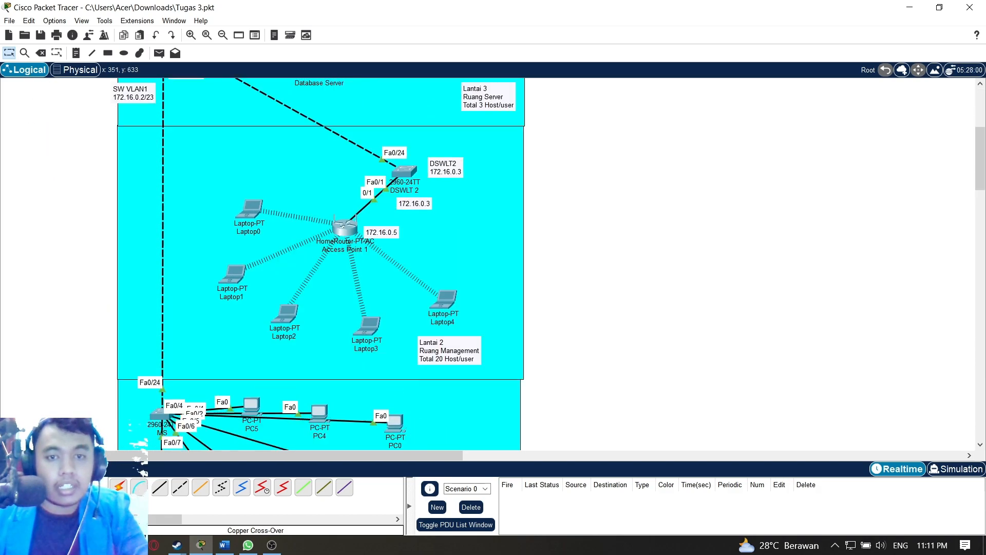
scroll(159, 363, up, 10)
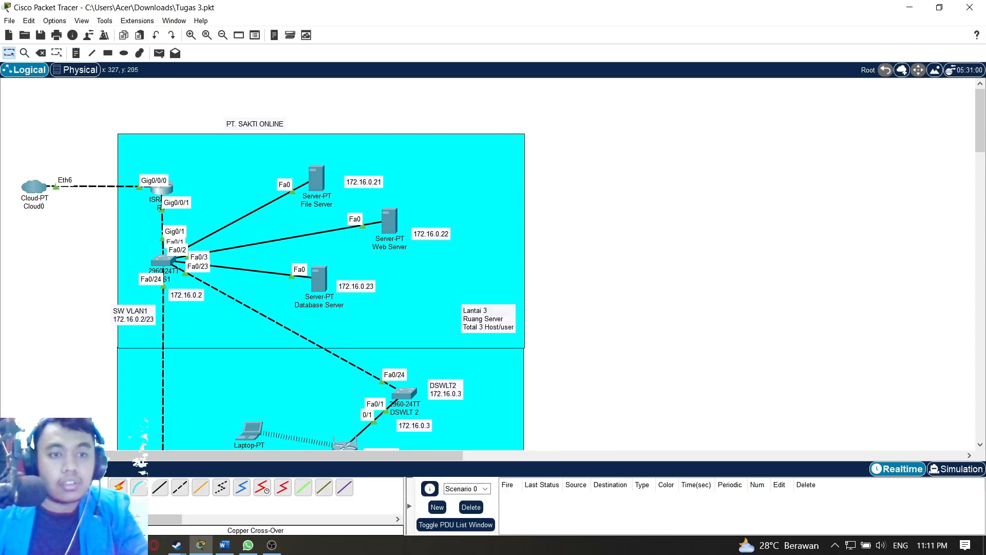
mouse_move(163, 194)
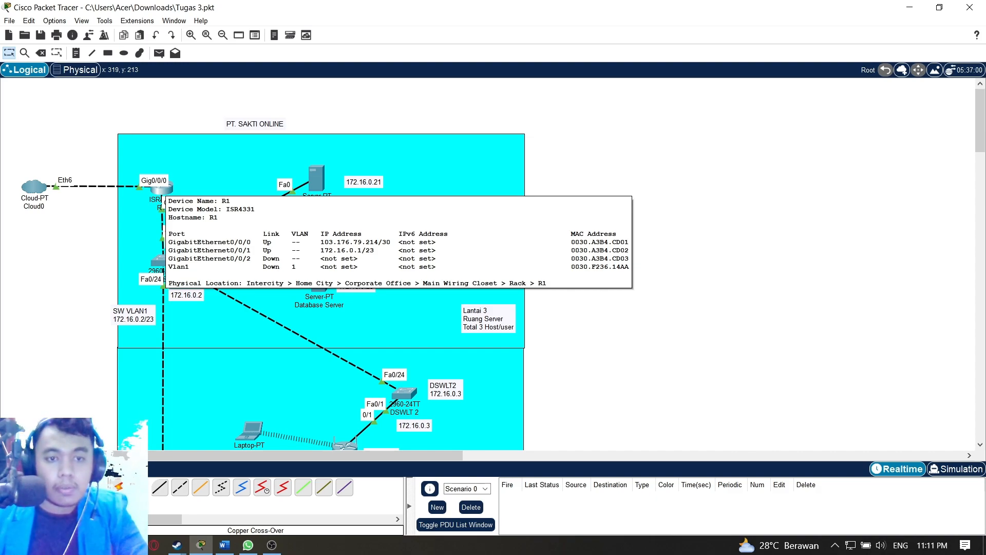
scroll(319, 256, down, 5)
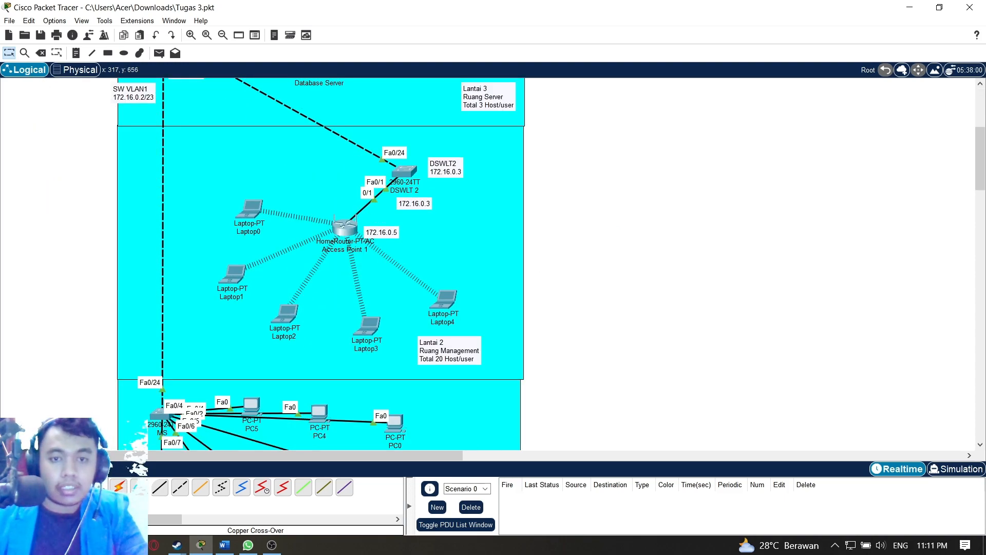
scroll(319, 256, up, 3)
scroll(319, 257, up, 3)
scroll(318, 256, down, 7)
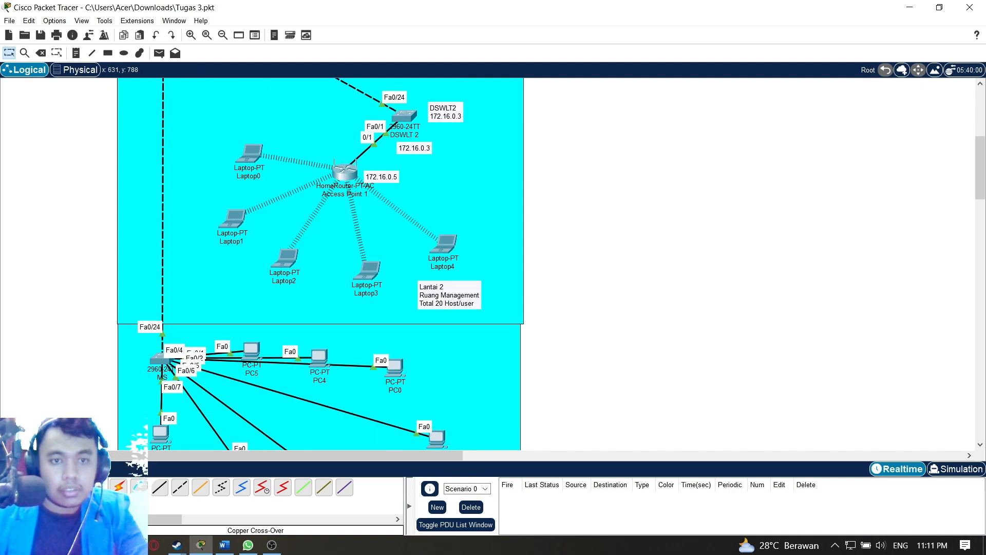
- Open Laptop0 on Lantai 2 and view its IP Configuration for the Wireless0 interface
scroll(319, 257, up, 3)
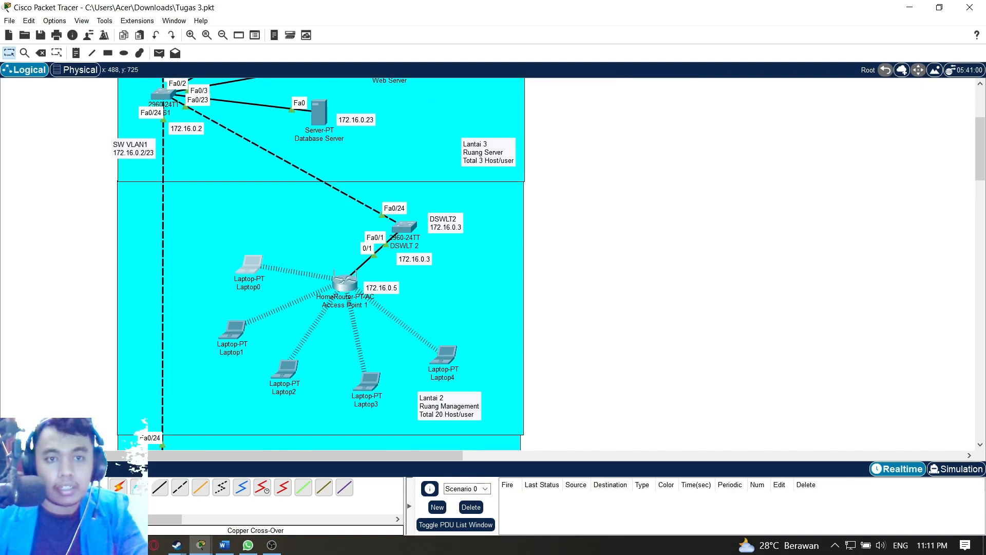
scroll(318, 257, up, 3)
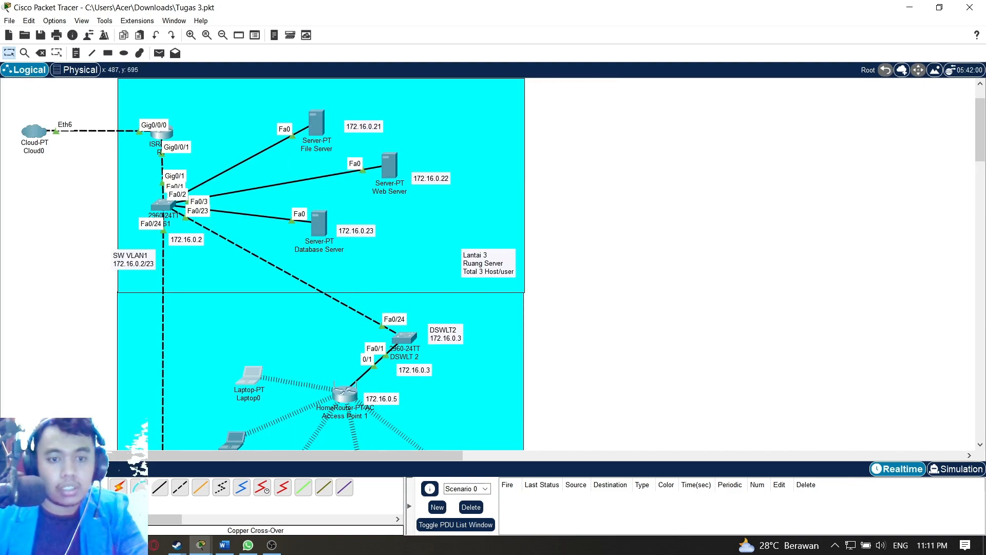
double_click(251, 376)
drag(453, 87, 681, 124)
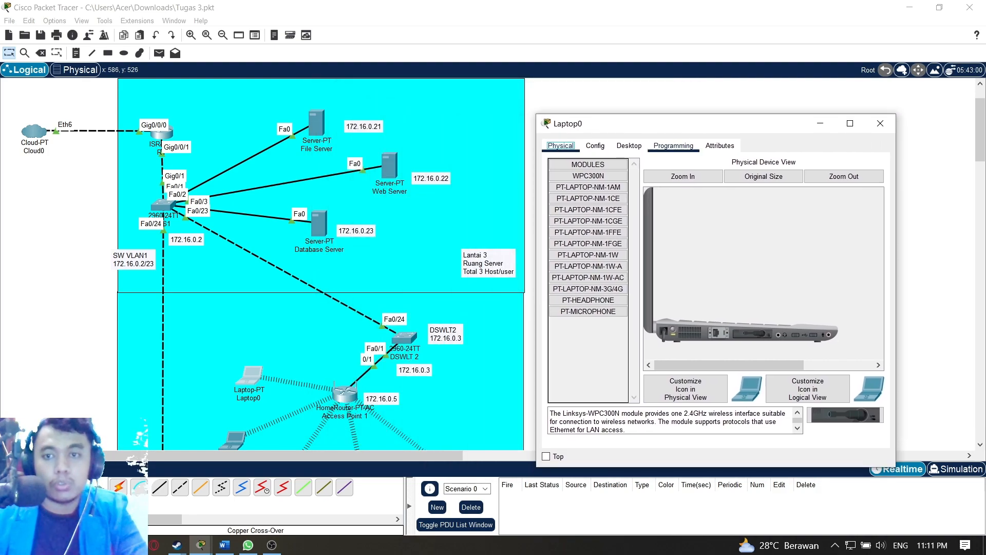
click(629, 146)
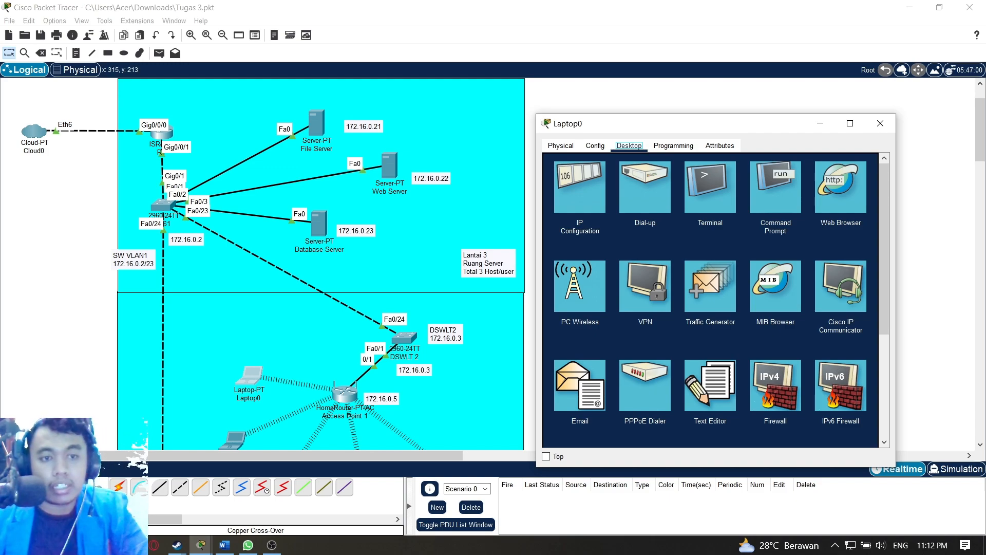
click(841, 186)
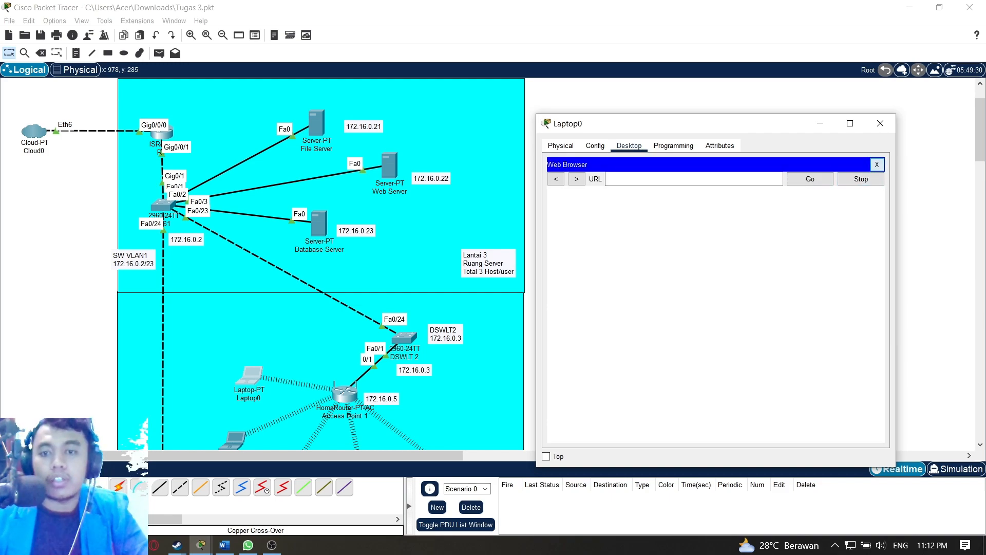
click(878, 164)
click(575, 186)
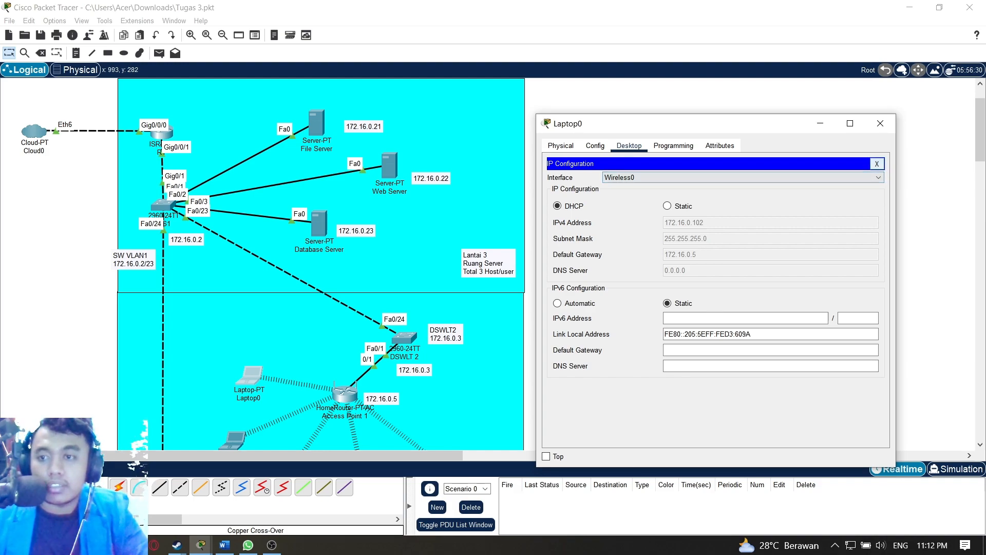
- Test access to the Web Server at 172.16.0.22 from Laptop0's web browser, and close the laptop's window
click(877, 164)
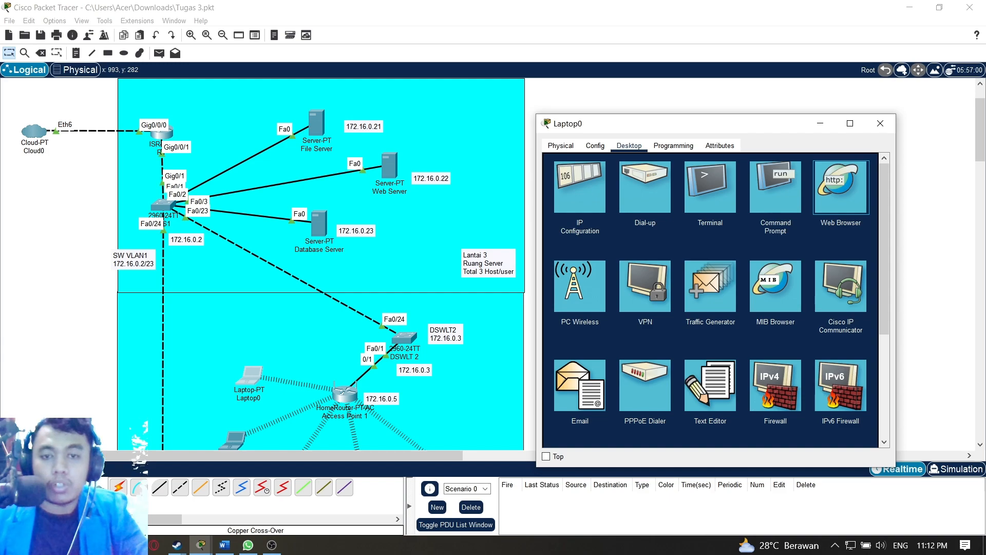
click(841, 186)
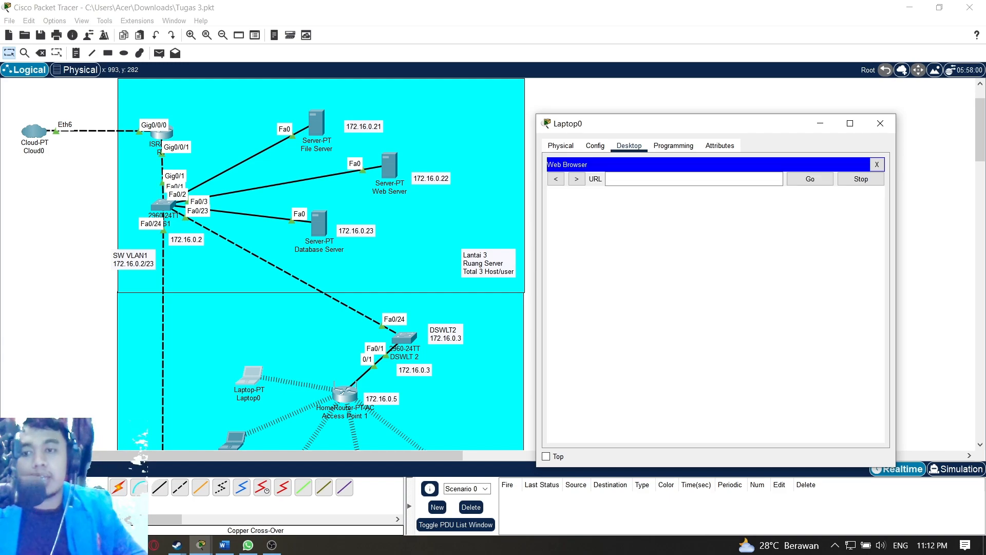
text(172.16.0.22)
key(Return)
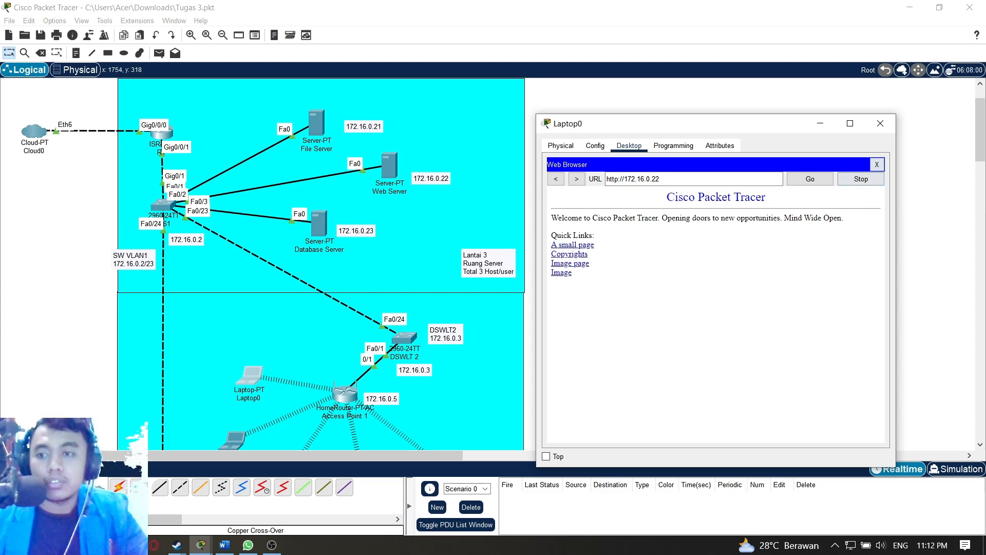
click(877, 163)
click(881, 124)
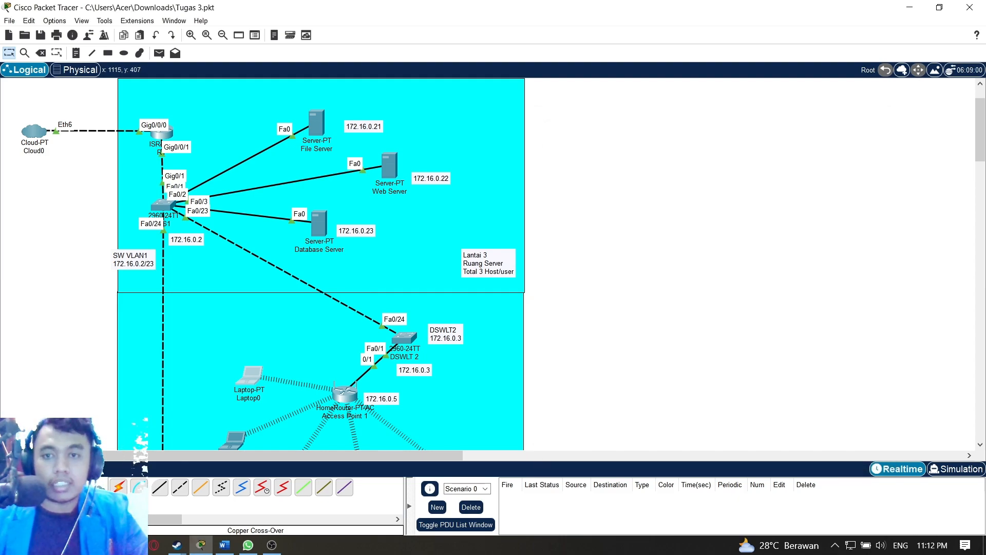
- Open PC6 on Lantai 1 and check its IP Configuration for the FastEthernet0 interface
scroll(322, 257, down, 5)
scroll(160, 363, down, 4)
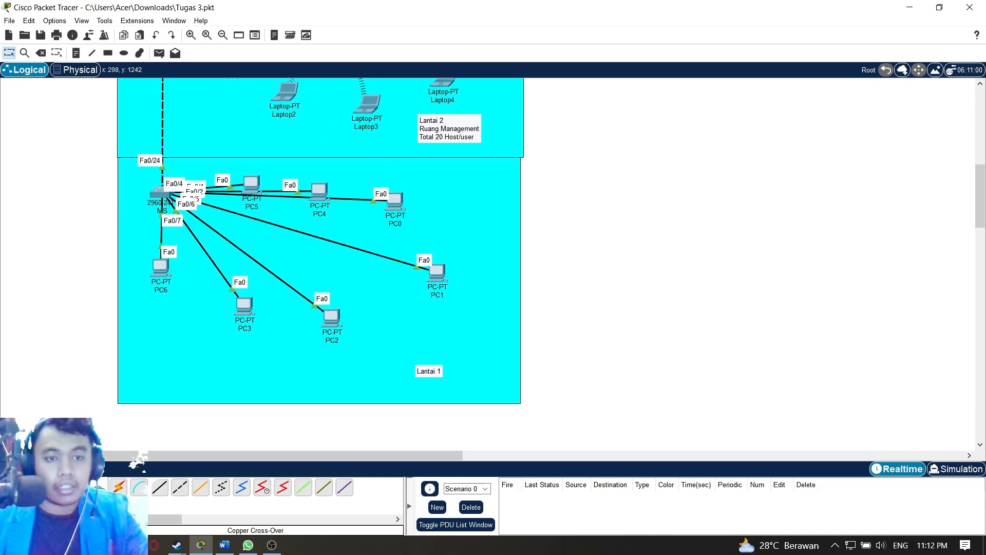
click(161, 266)
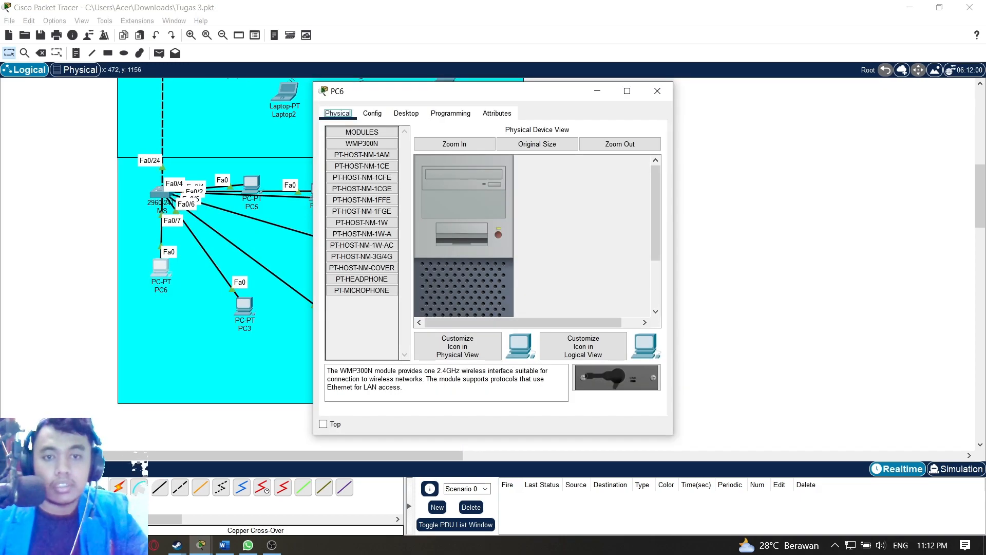
click(407, 113)
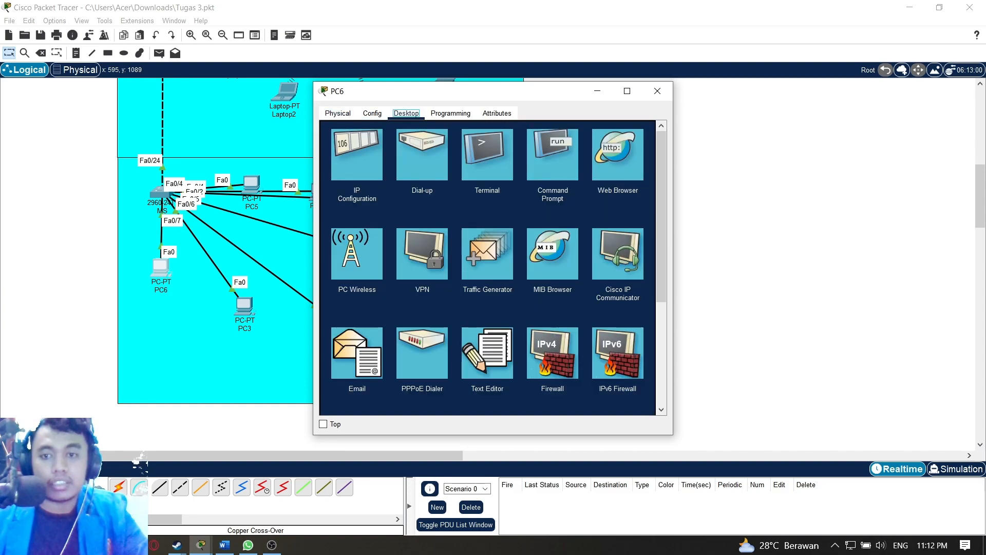
click(356, 154)
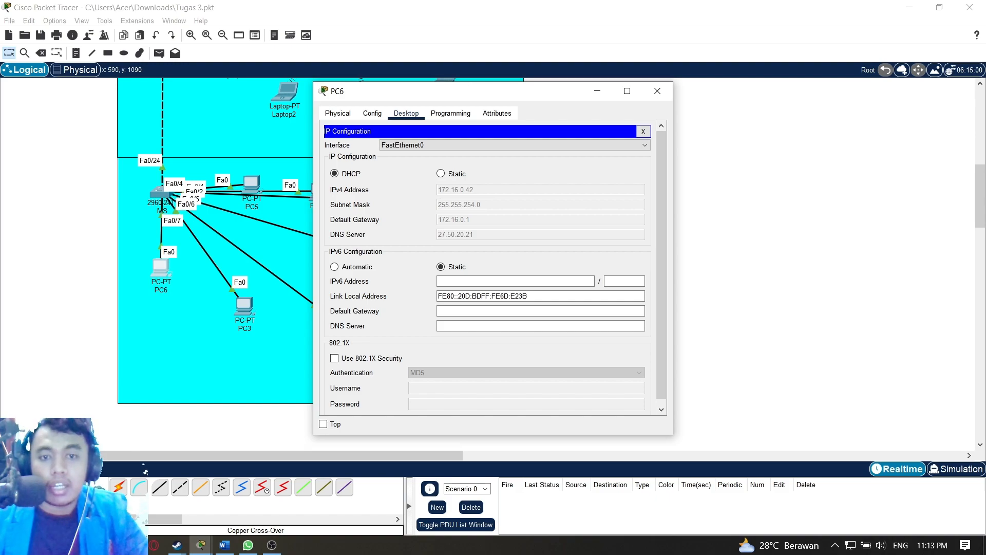
scroll(216, 256, up, 10)
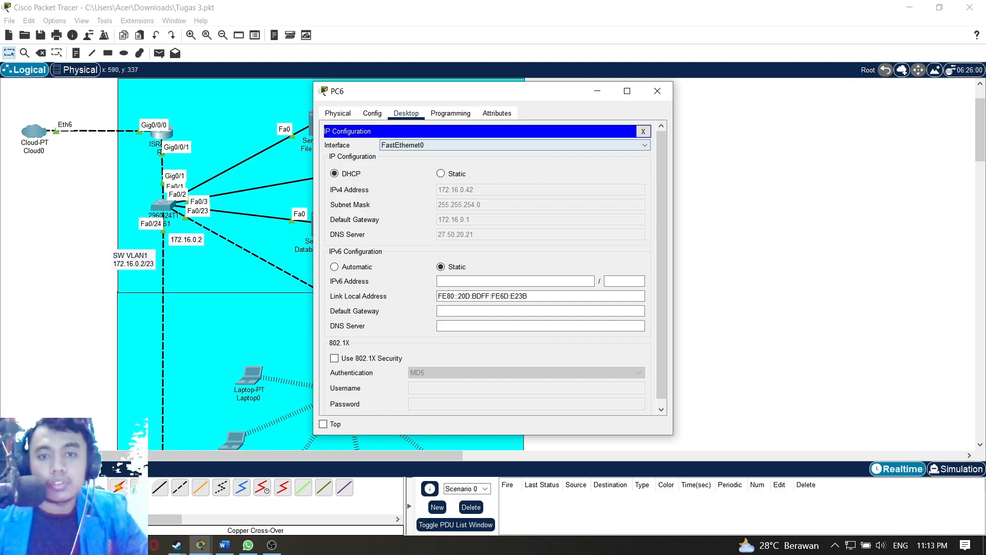
click(644, 132)
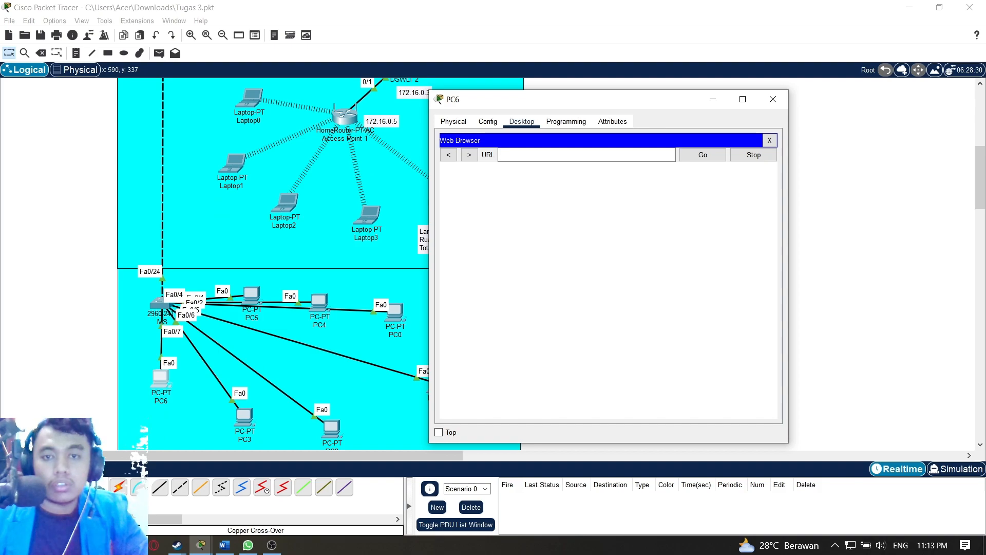
- Load the Web Server's page at 172.16.0.22 in PC6's web browser
drag(634, 98, 708, 108)
scroll(313, 262, up, 5)
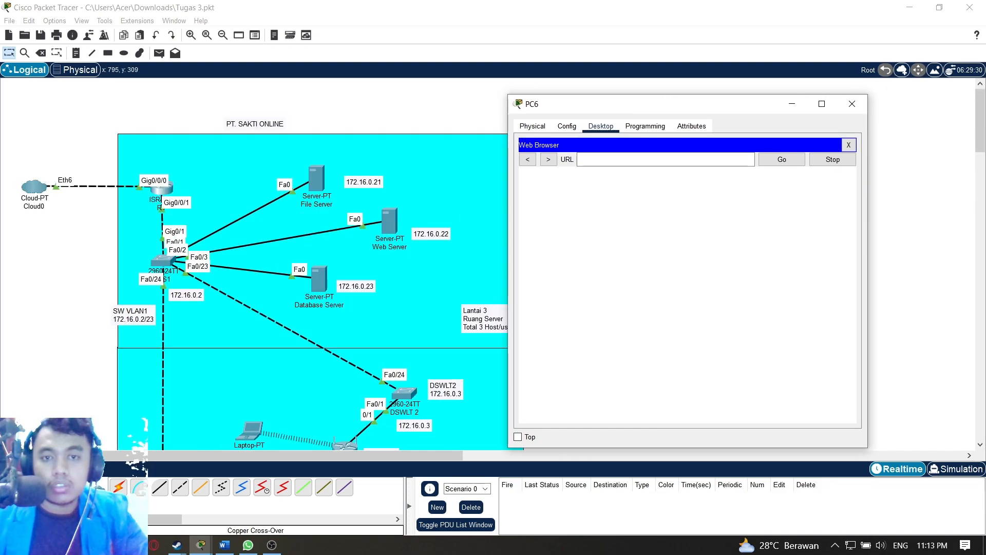
click(666, 159)
text(172.16.0.22)
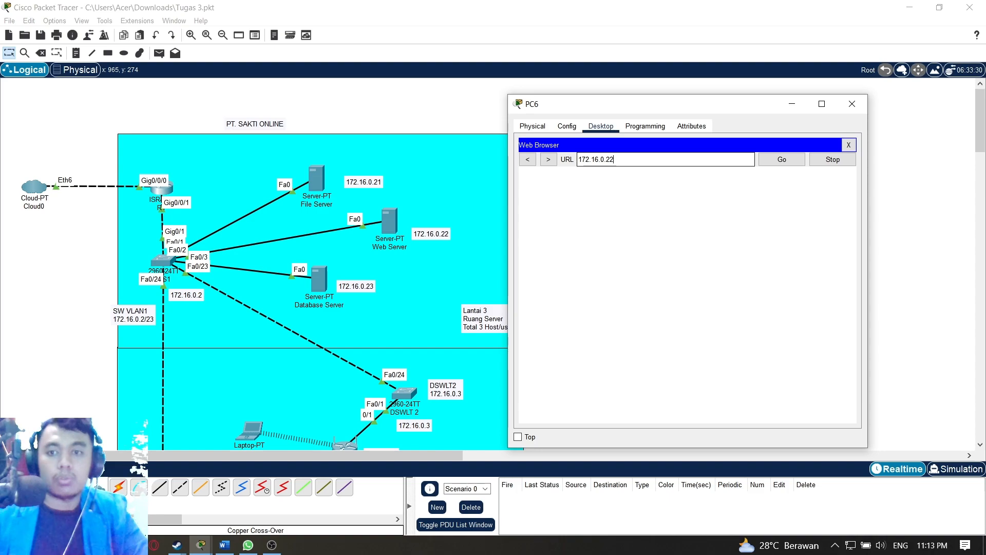
key(Return)
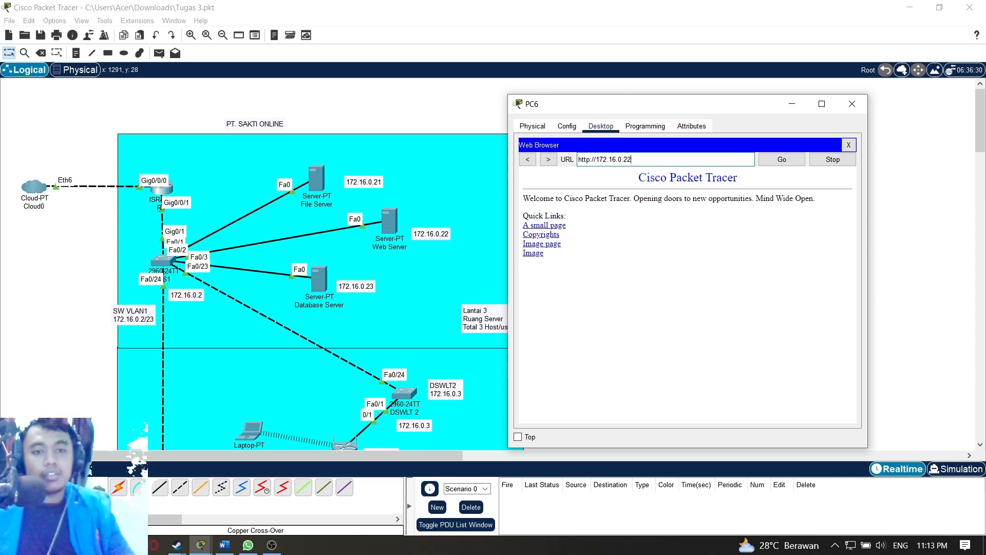
- Review the topology between the Lantai 1 PCs and the Lantai 3 servers, closing PC6's browser and window
scroll(308, 257, down, 10)
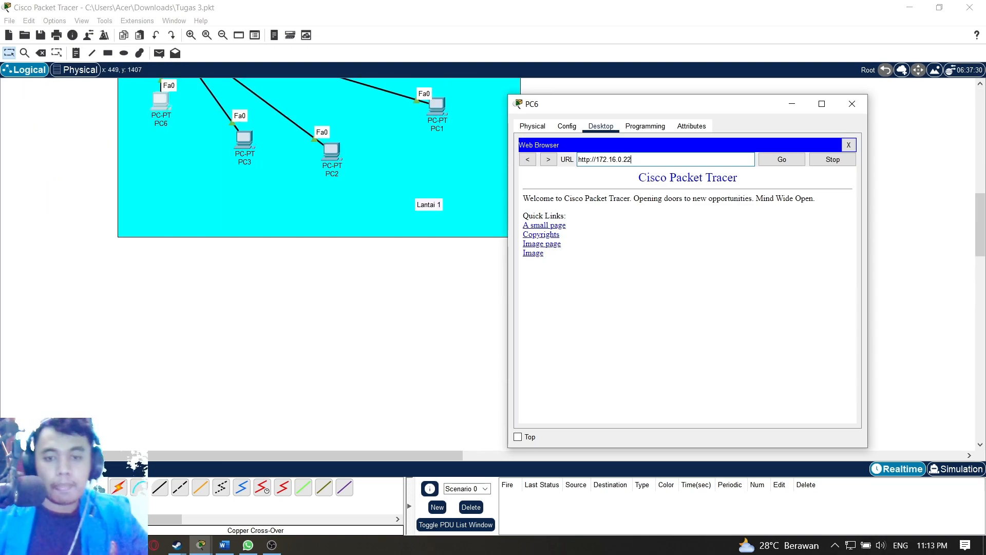
scroll(309, 257, up, 10)
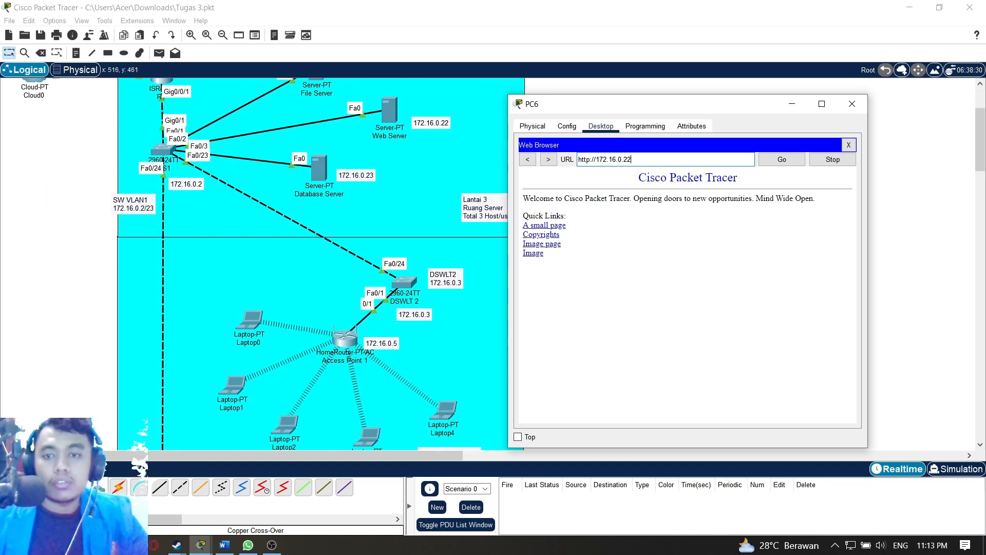
scroll(308, 257, up, 3)
scroll(309, 256, down, 5)
scroll(309, 256, up, 5)
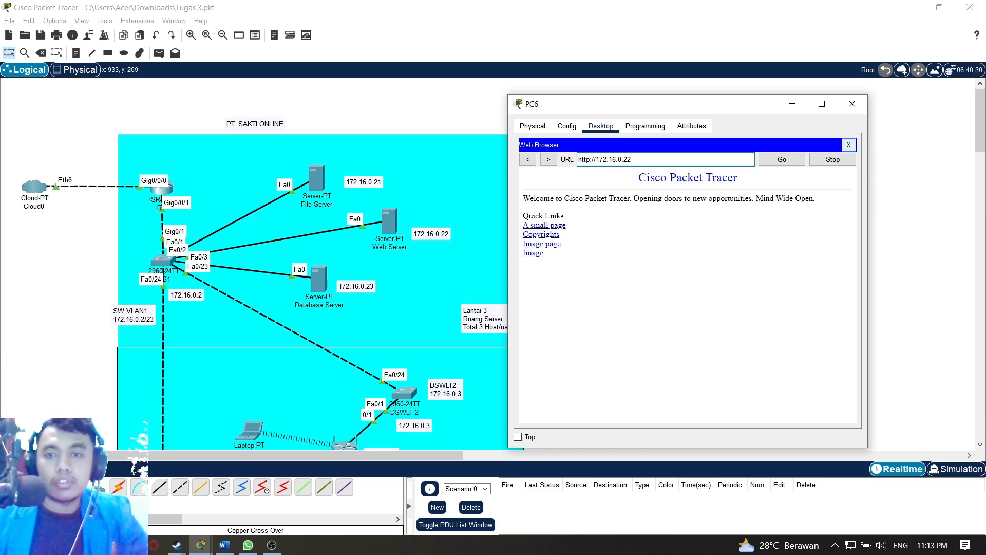
click(849, 145)
click(853, 104)
scroll(308, 256, down, 2)
scroll(308, 257, down, 3)
scroll(309, 257, up, 4)
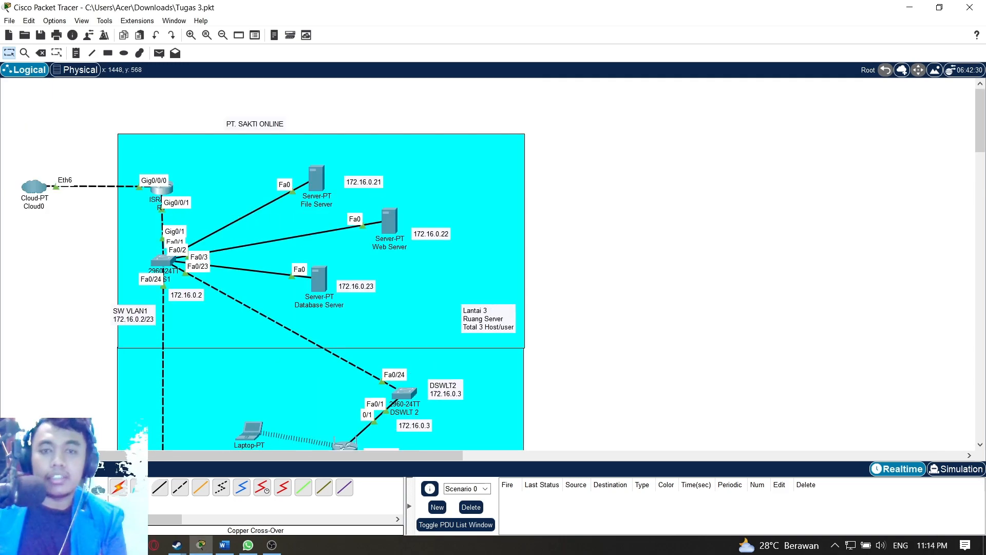